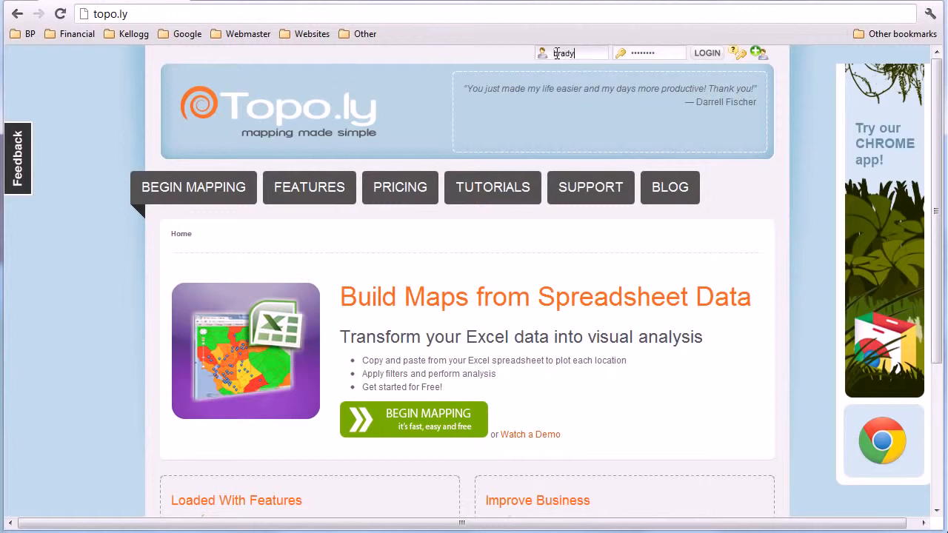
Step: Complete the account e-mail in the login form and log in with the already filled-in password
type("@topo.ly")
key("Tab")
key("Return")
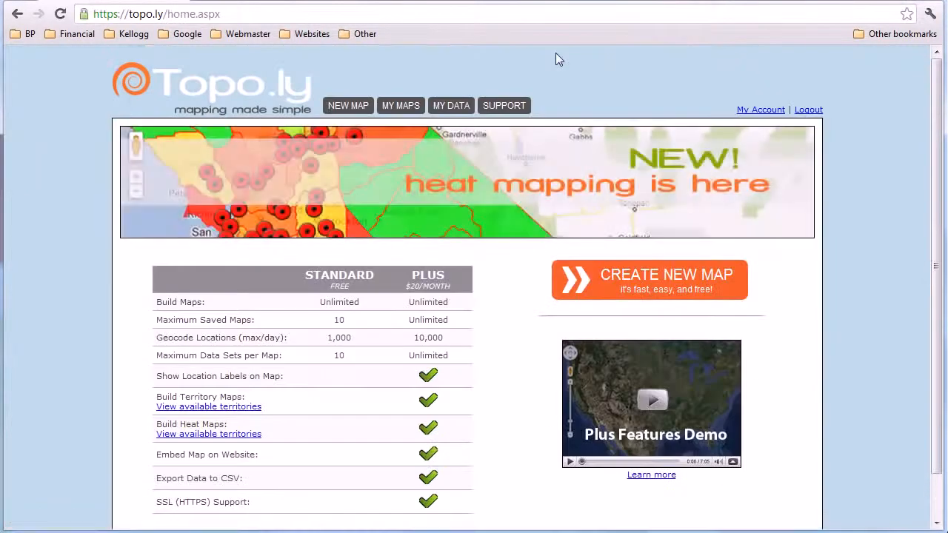
Step: Create a new map named DR Map and proceed to adding its data
left_click(668, 283)
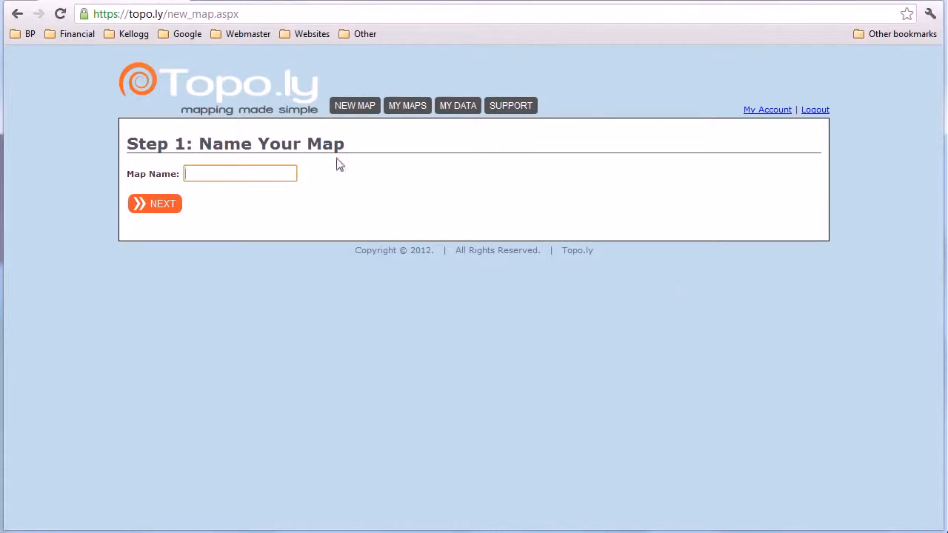
type("DR Map")
left_click(160, 212)
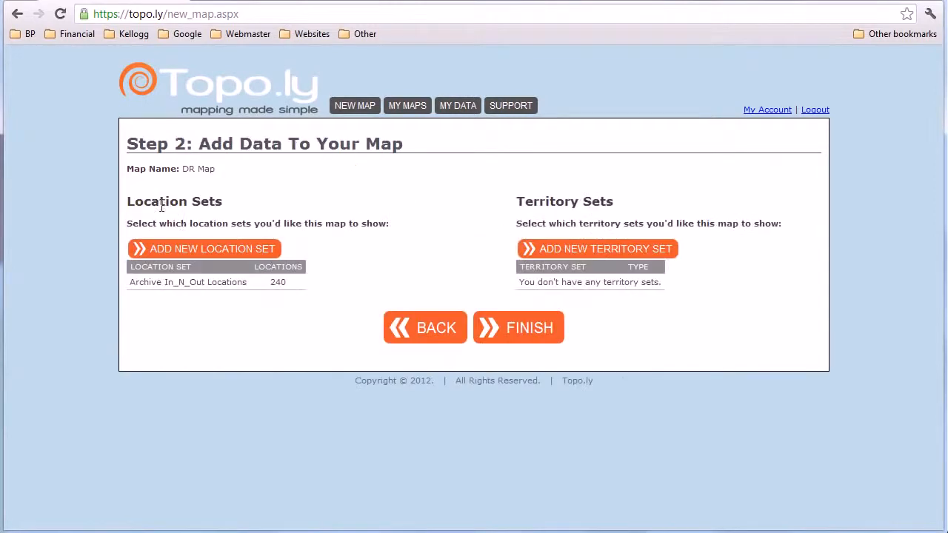
Step: Start a new location set named Home Depot Locations and make its spreadsheet data area ready for input
left_click(191, 247)
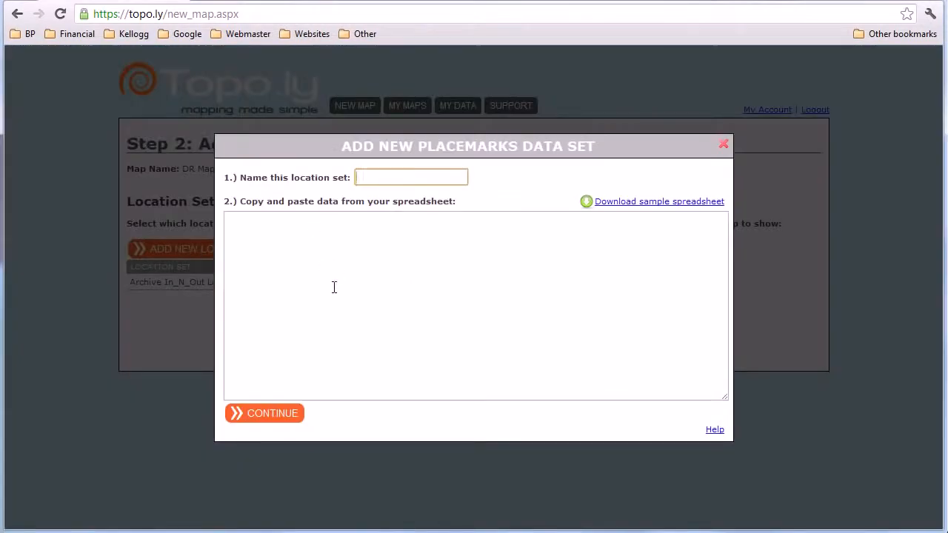
type("Home Depot Locations")
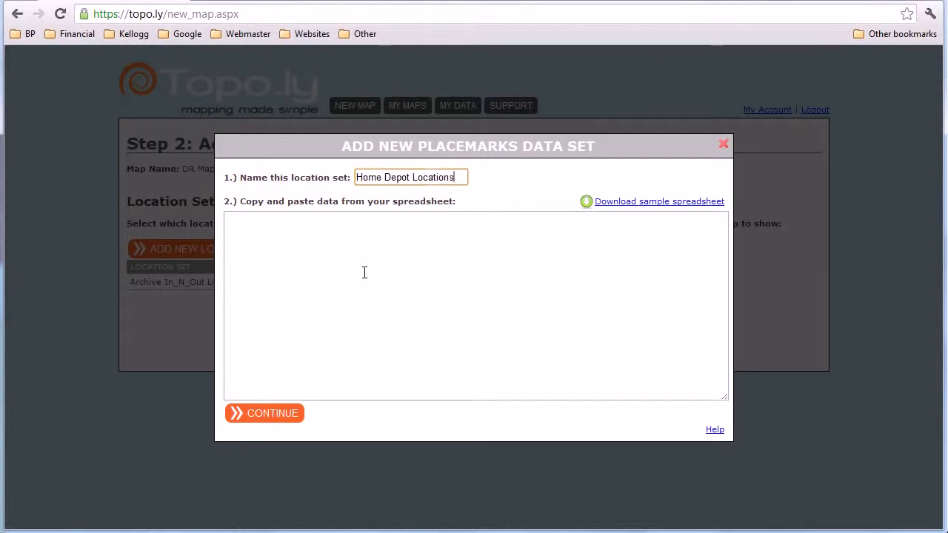
left_click(365, 274)
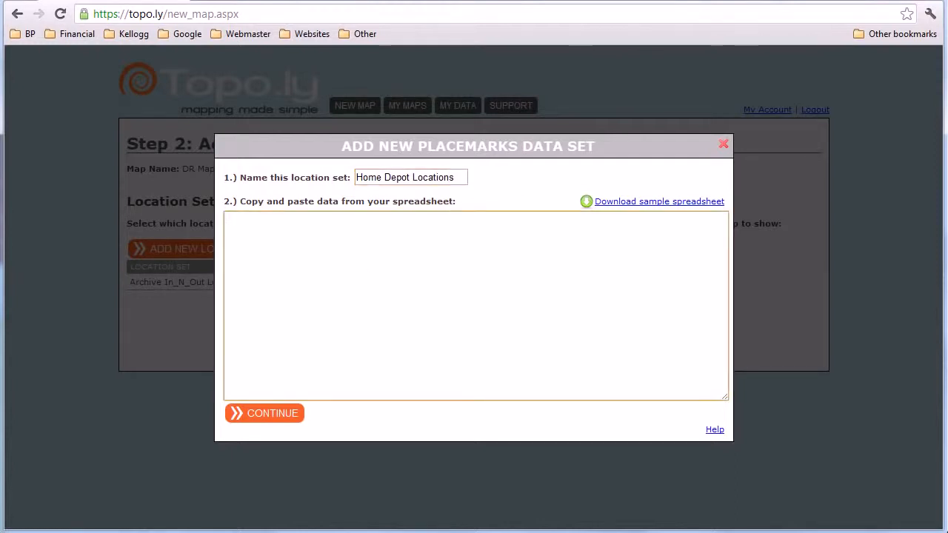
Step: Switch to the Excel store list and examine its columns from Store Name through Phone #, Fax #, Division, Region and Sales
key("alt+Tab")
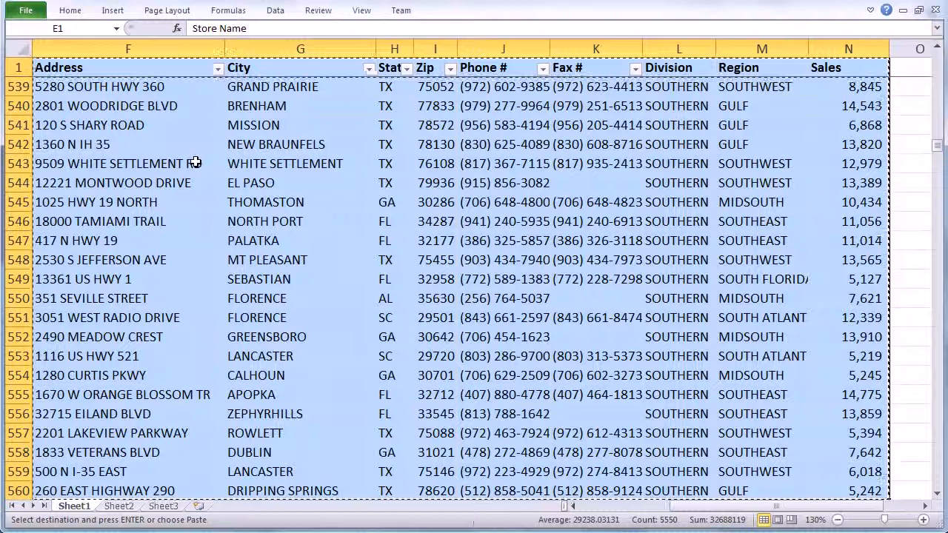
key("ctrl+Home")
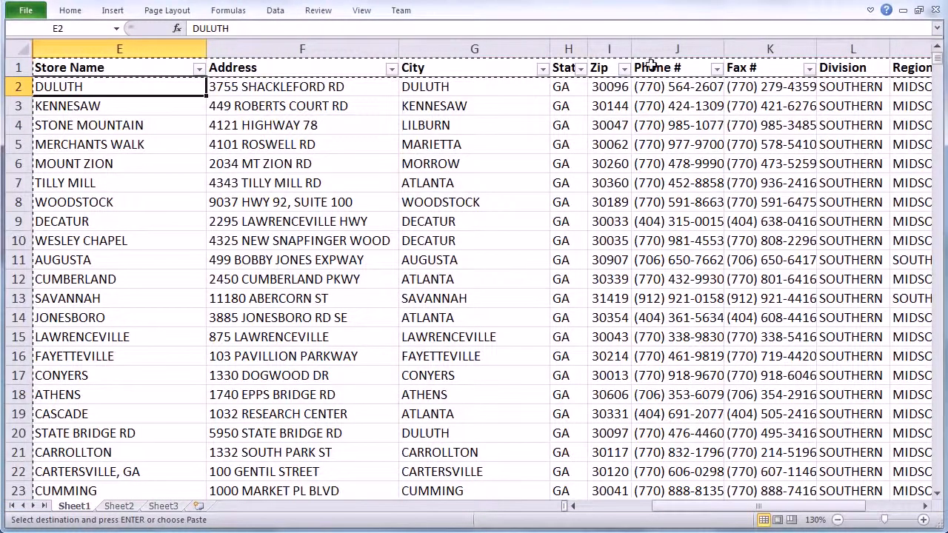
scroll(667, 81, "right", 1)
left_click(501, 67)
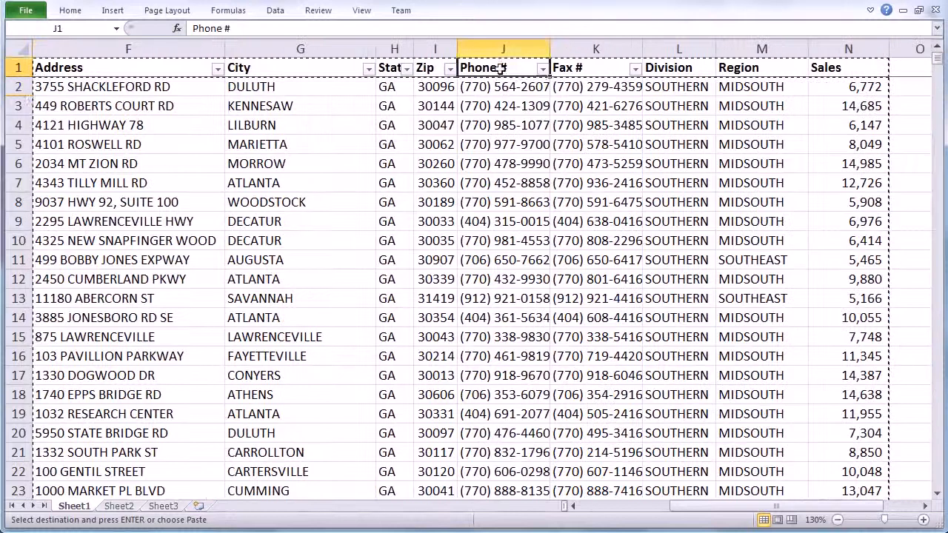
left_click(567, 68)
left_click(681, 46)
left_click(734, 46)
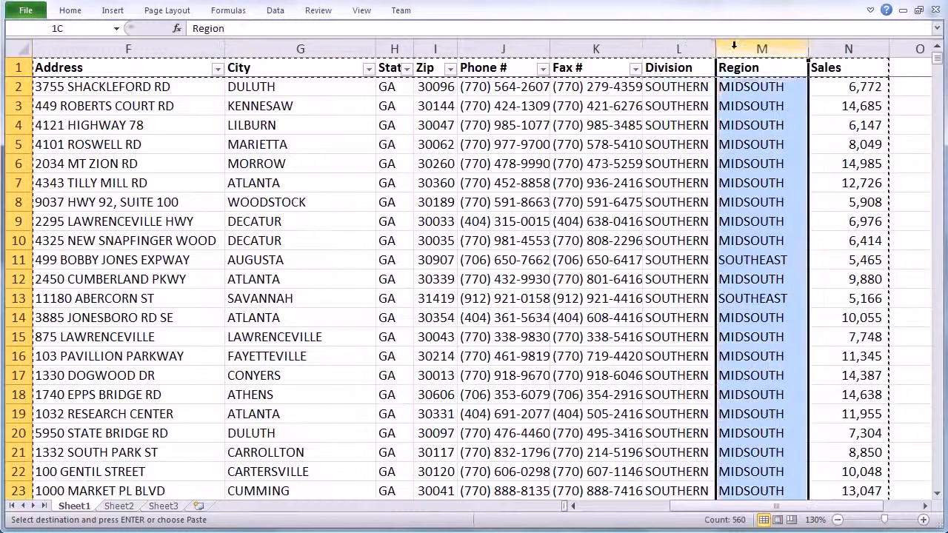
left_click(821, 48)
key("ctrl+Home")
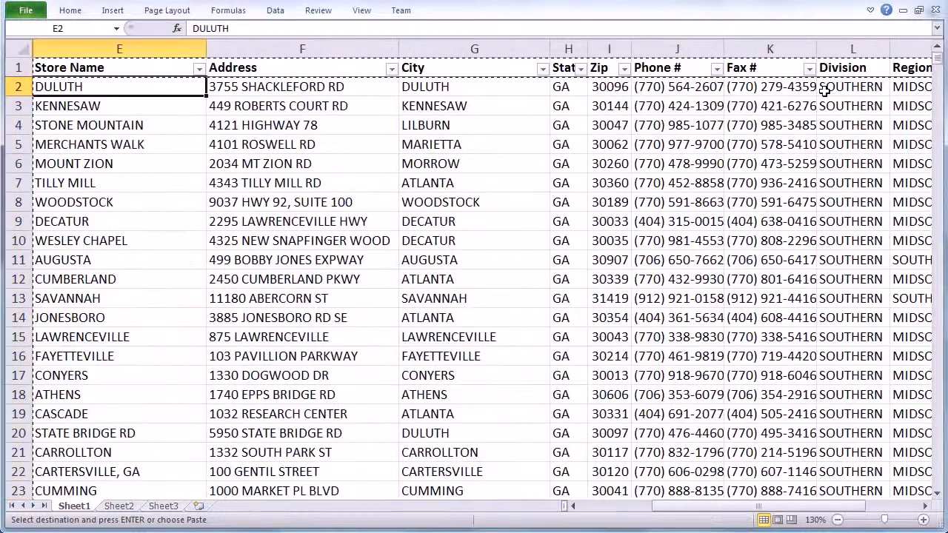
key("ctrl+Right")
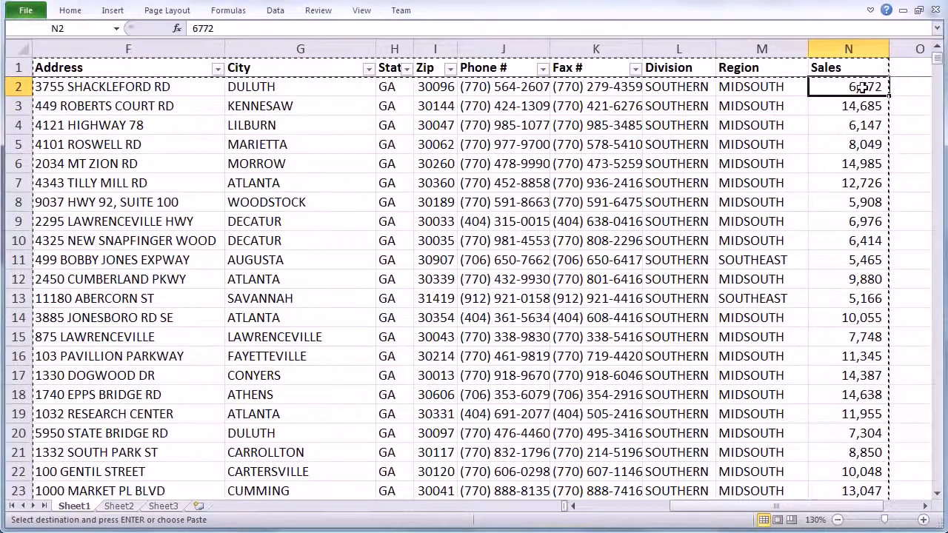
key("ctrl+Left")
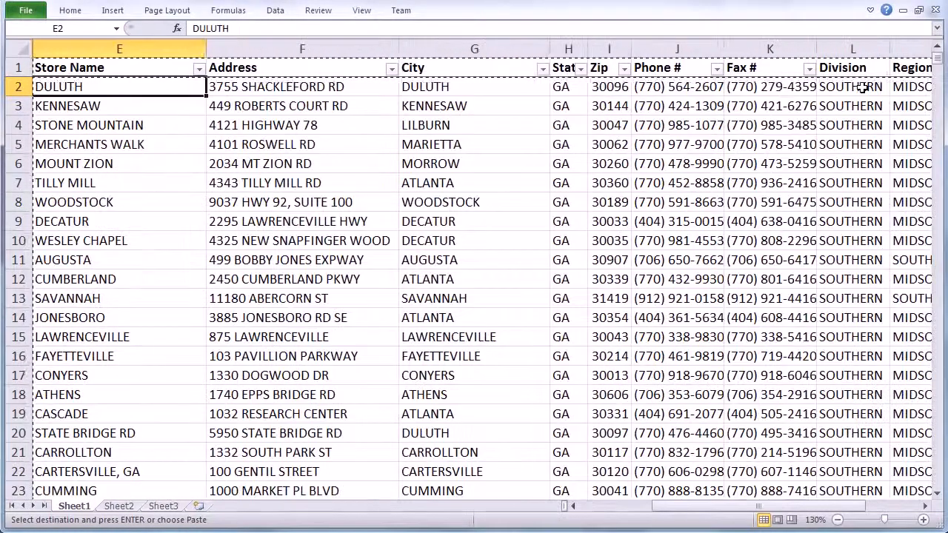
Step: Select the entire store table including the header row, from Store Name through Sales, down to row 560
key("Up")
key("ctrl+shift+Right")
key("ctrl+shift+Down")
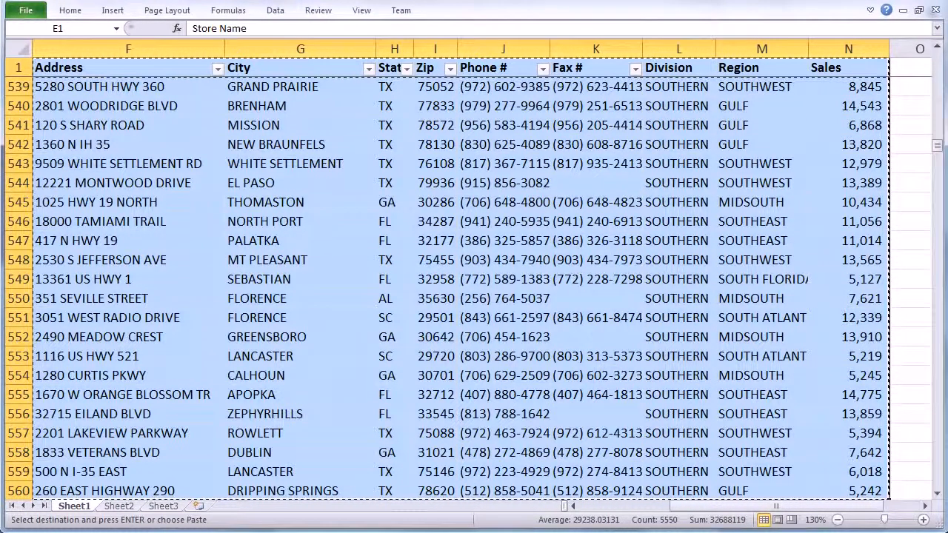
Step: Switch back to Topo.ly, paste the copied store table as the location set's data, and submit it
key("alt+Tab")
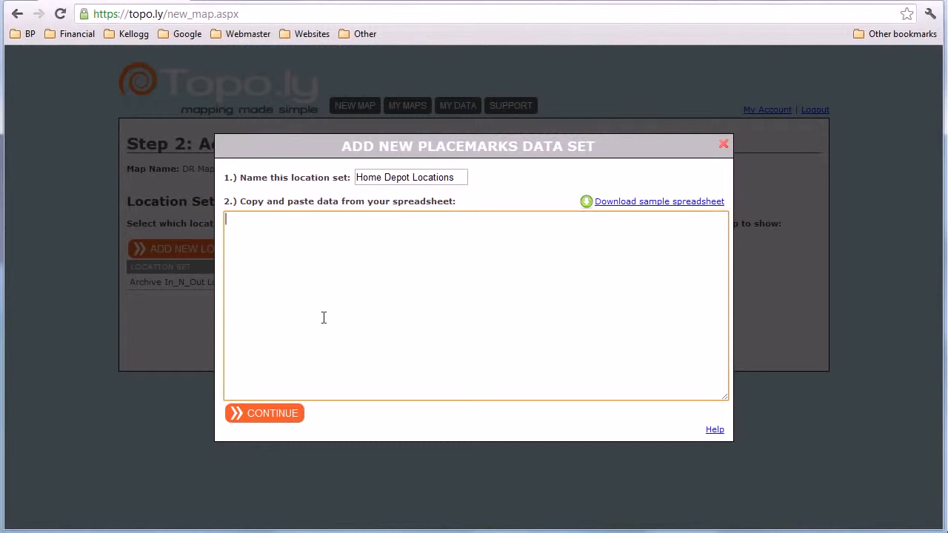
key("ctrl+v")
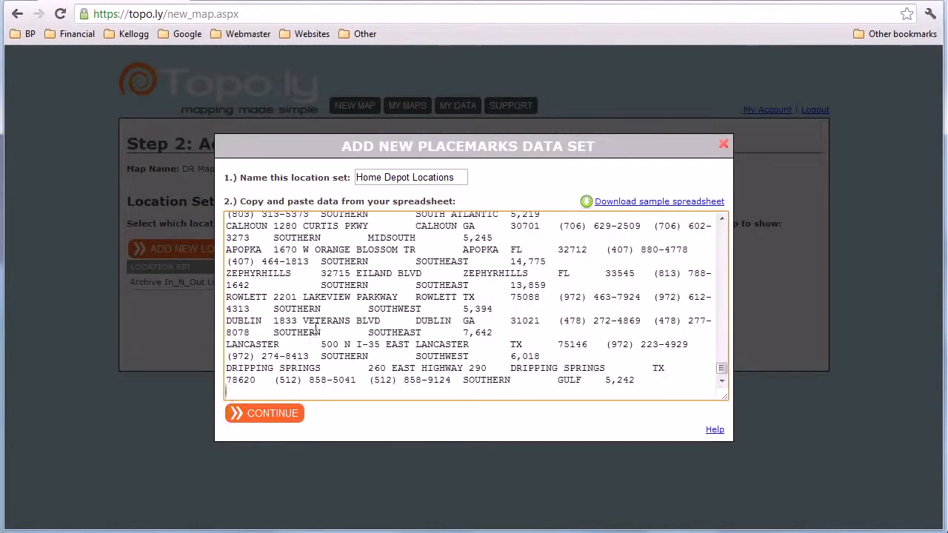
left_click(270, 413)
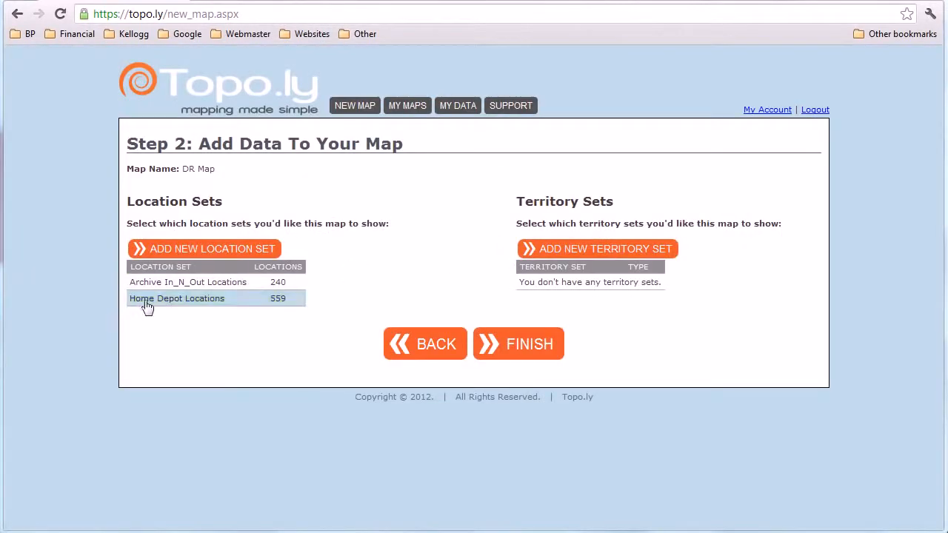
Step: Finish the map with Home Depot Locations included, and view the details of the Panama City Beach store marker
left_click(482, 345)
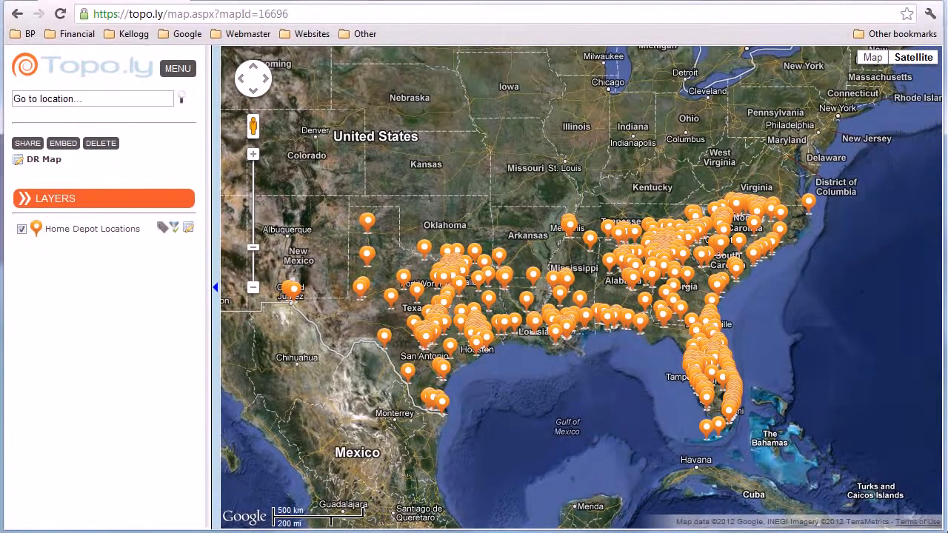
left_click(642, 321)
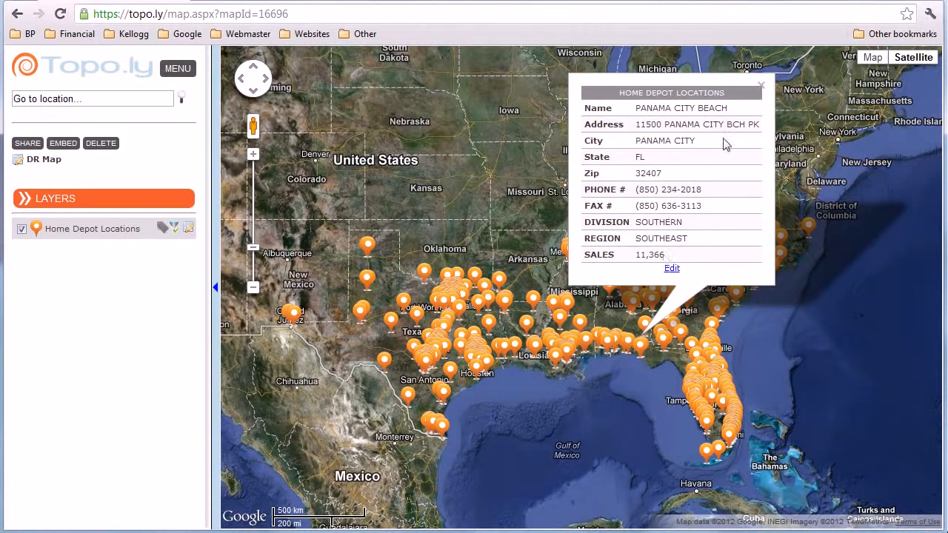
left_click(762, 89)
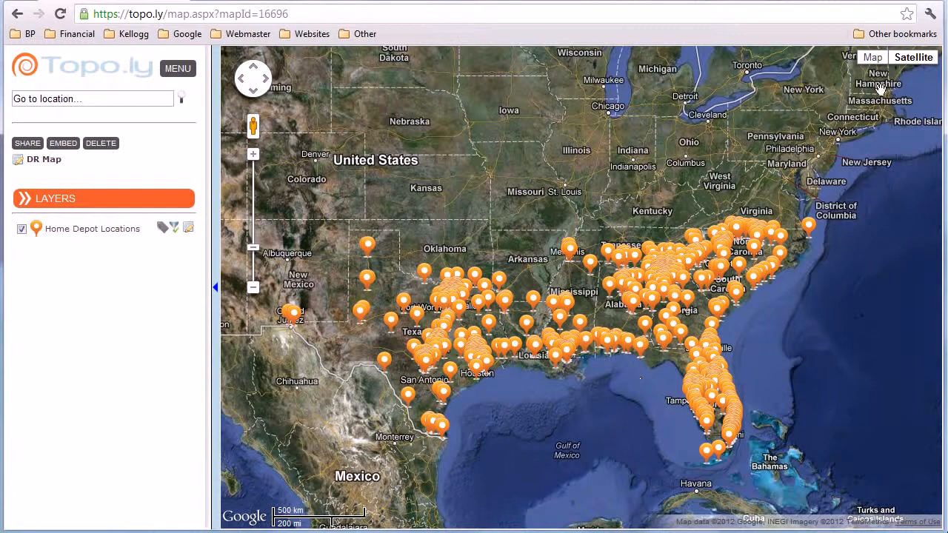
Step: Change the base map from Satellite to Map, and set the Home Depot Locations markers to the dark blue pin with a circle
left_click(873, 60)
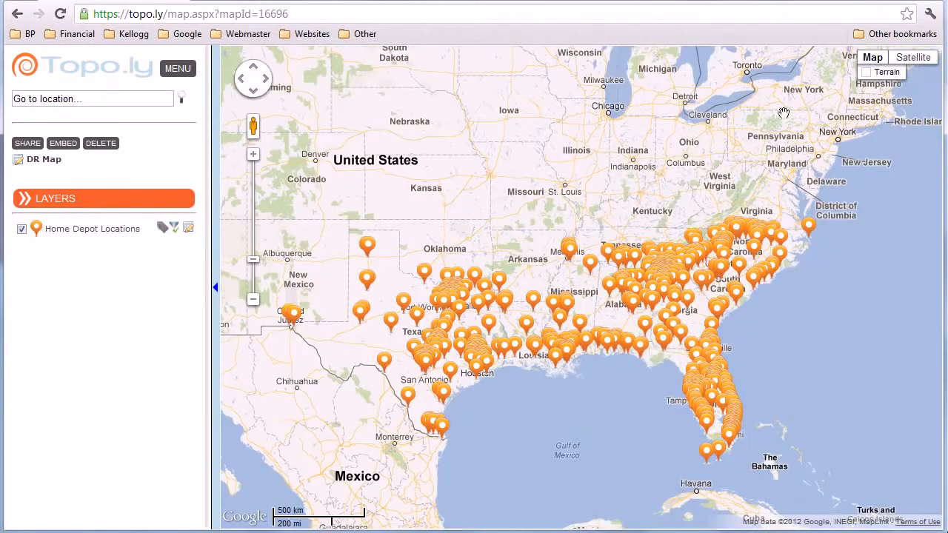
left_click(36, 228)
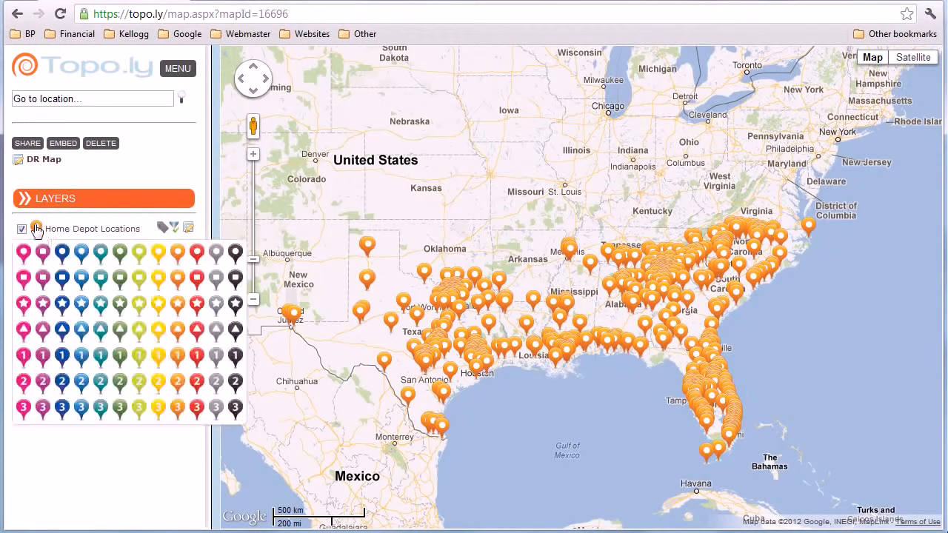
left_click(63, 254)
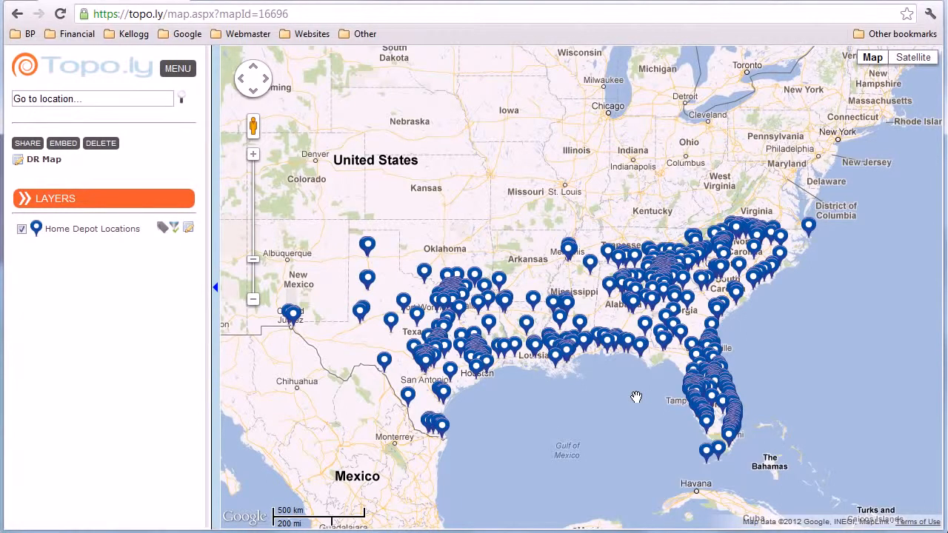
Step: Edit the map's layers and start a new territory set of type U.S. Counties - All States
left_click(131, 203)
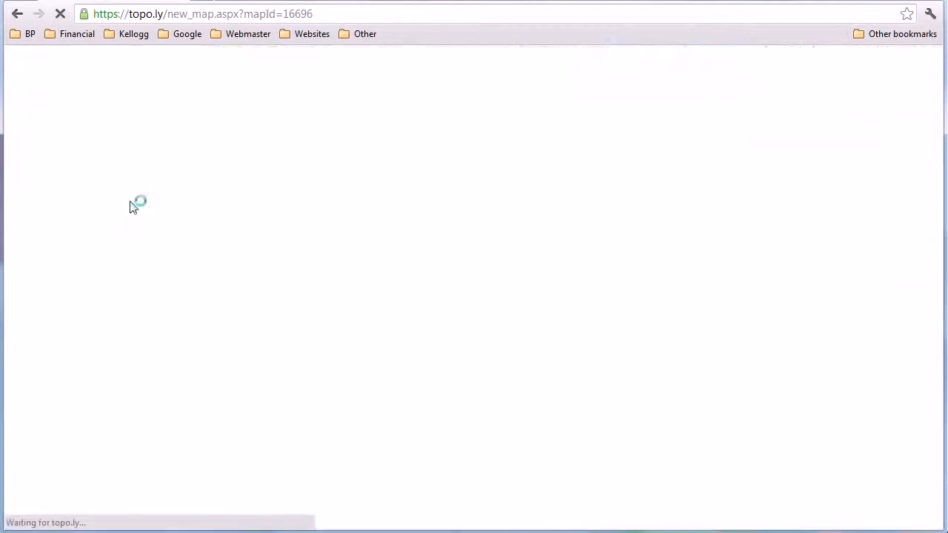
left_click(604, 252)
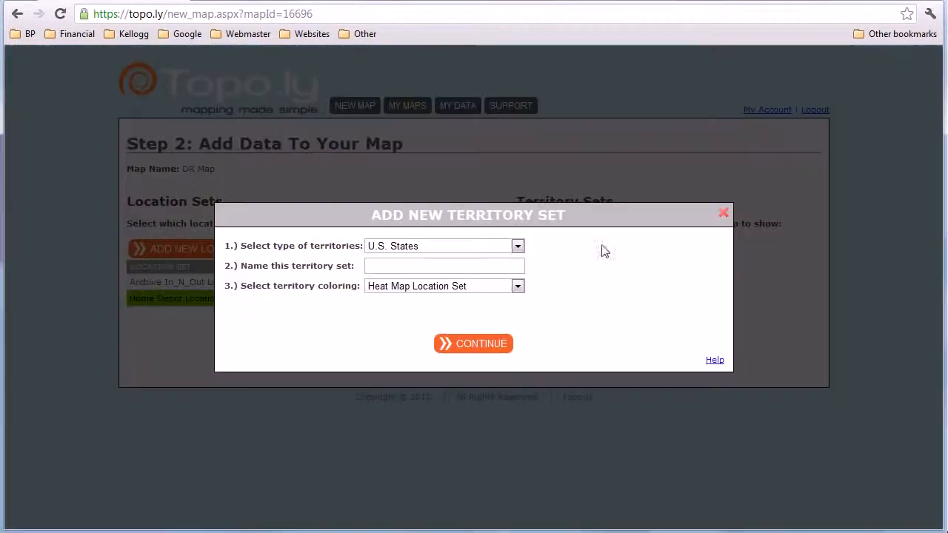
left_click(465, 247)
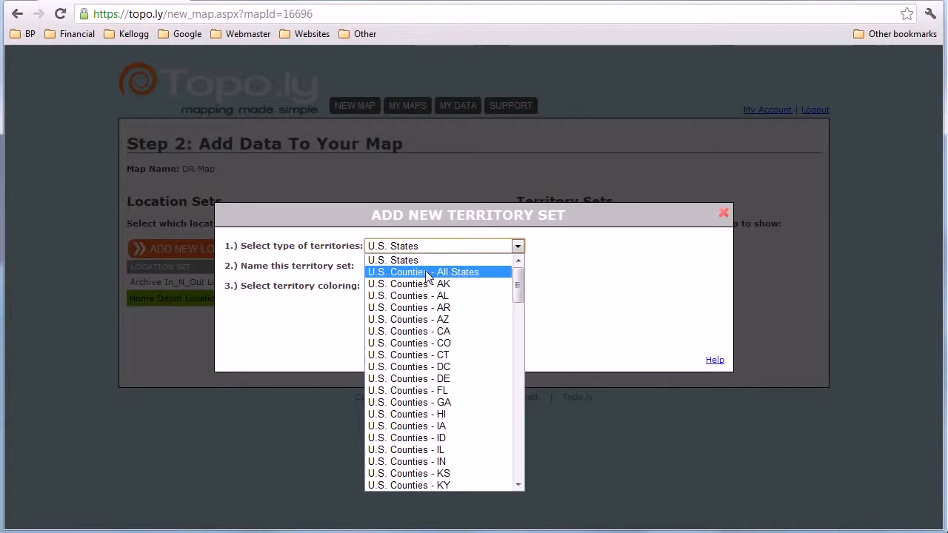
left_click(428, 273)
Step: Name the territory set Home Depot Heat Map by County, keep Heat Map Location Set as its coloring, and continue
left_click(479, 267)
triple_click(483, 268)
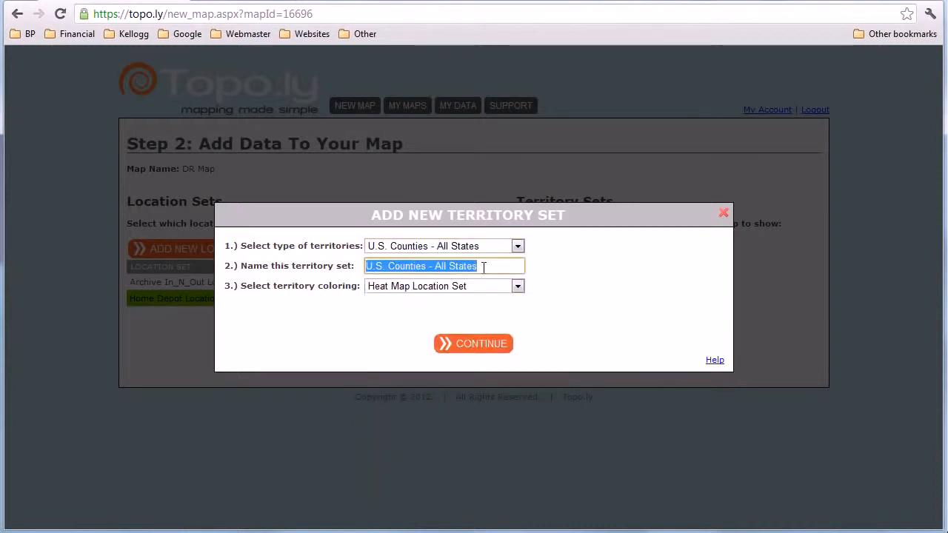
type("Home D")
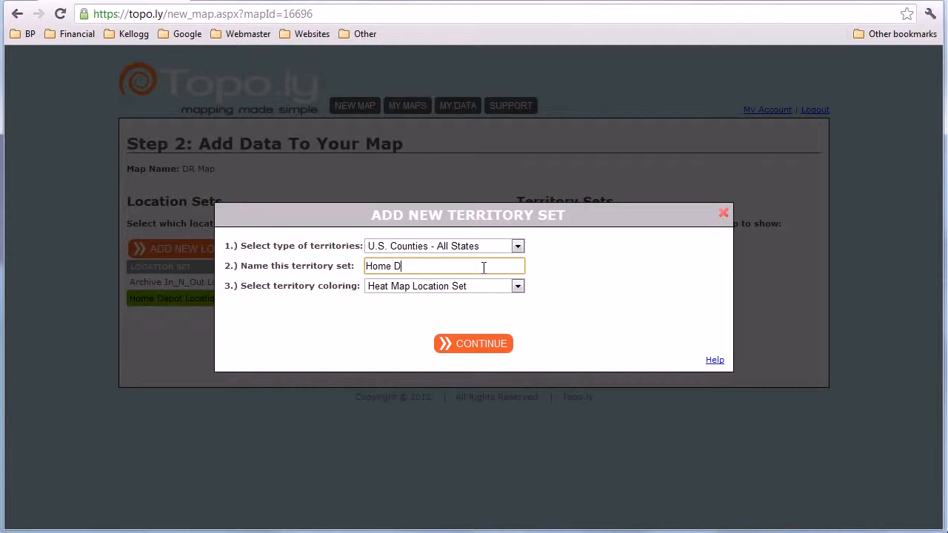
type("epot Heat Map by County")
left_click(383, 290)
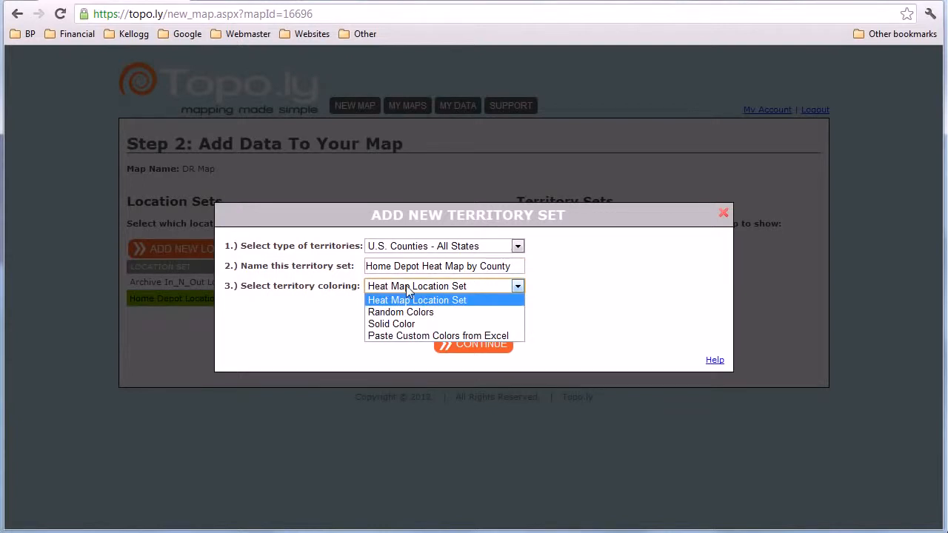
left_click(406, 290)
left_click(464, 340)
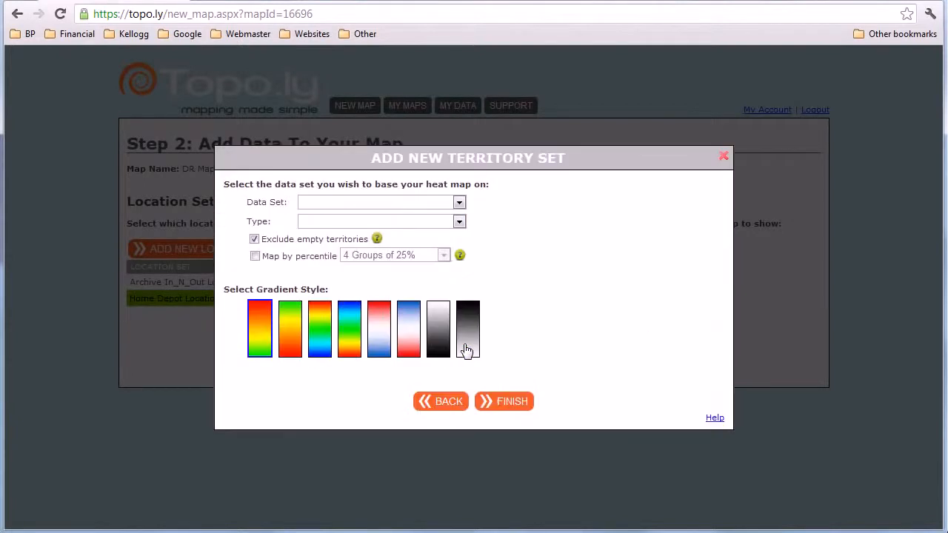
Step: Base the heat map on Home Depot Locations, enable percentile mapping with 4 Groups of 25%, and finish the territory set and map
left_click(425, 204)
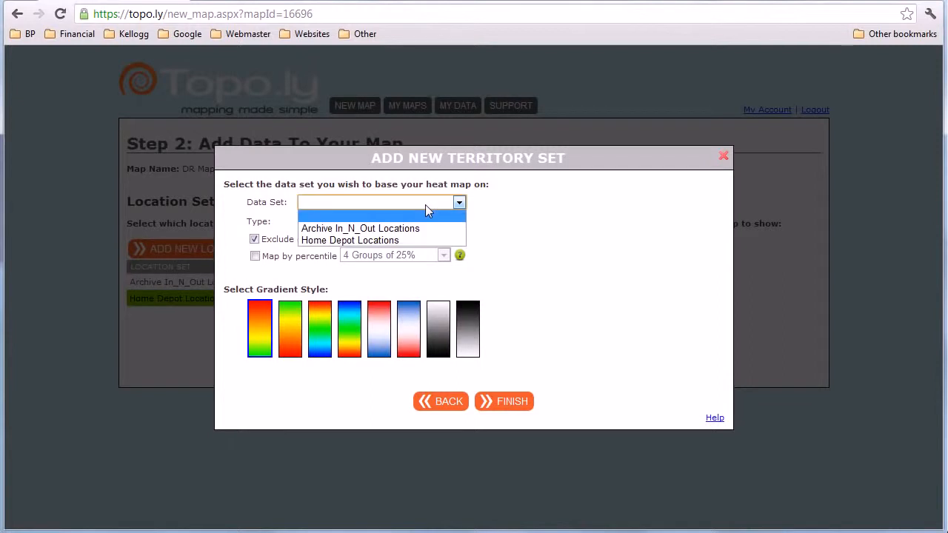
left_click(353, 241)
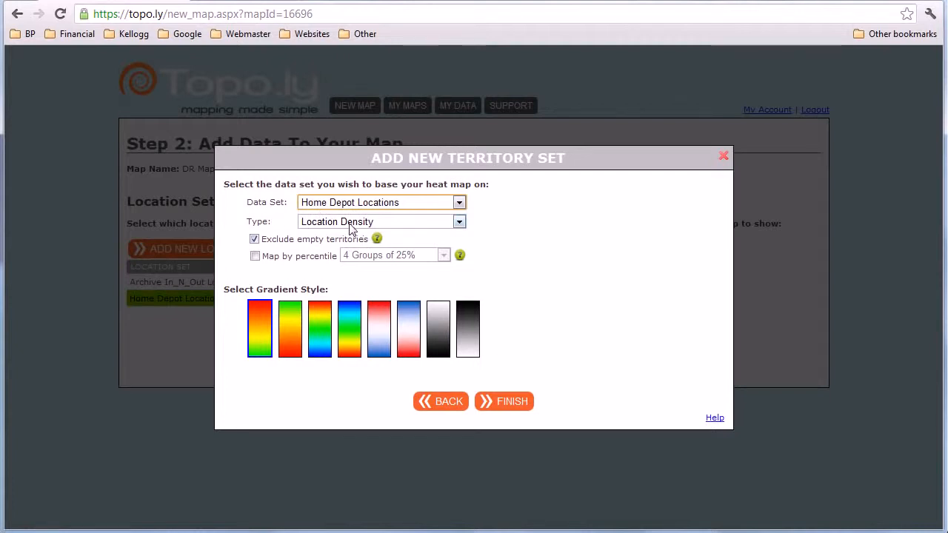
left_click(255, 256)
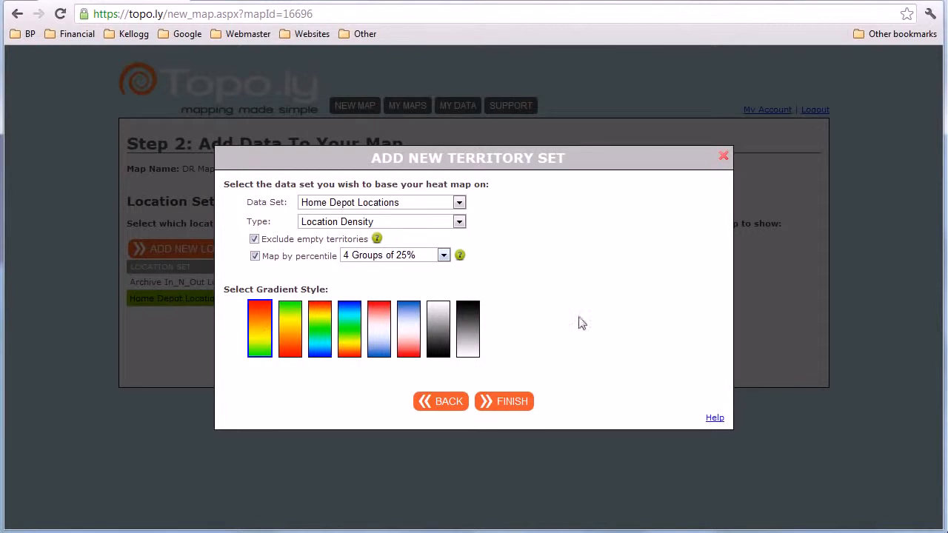
left_click(502, 402)
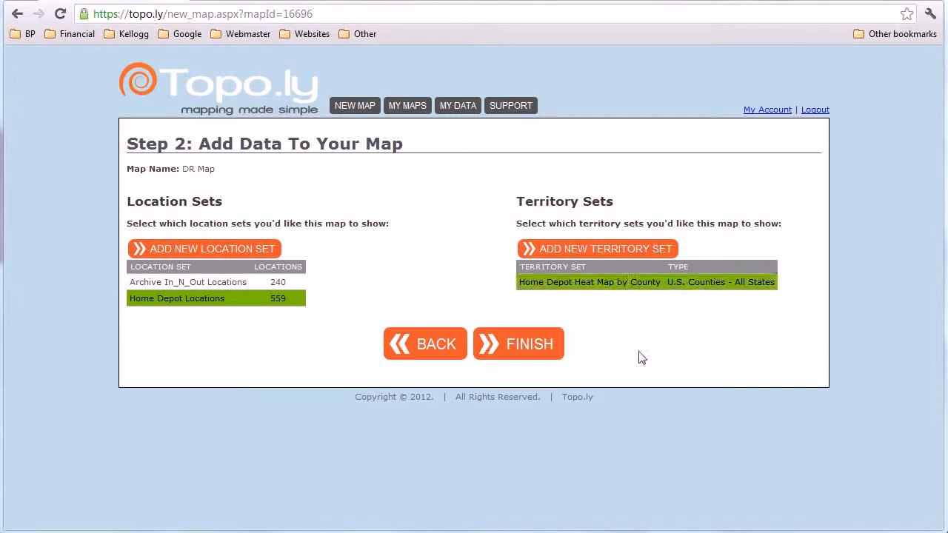
left_click(525, 346)
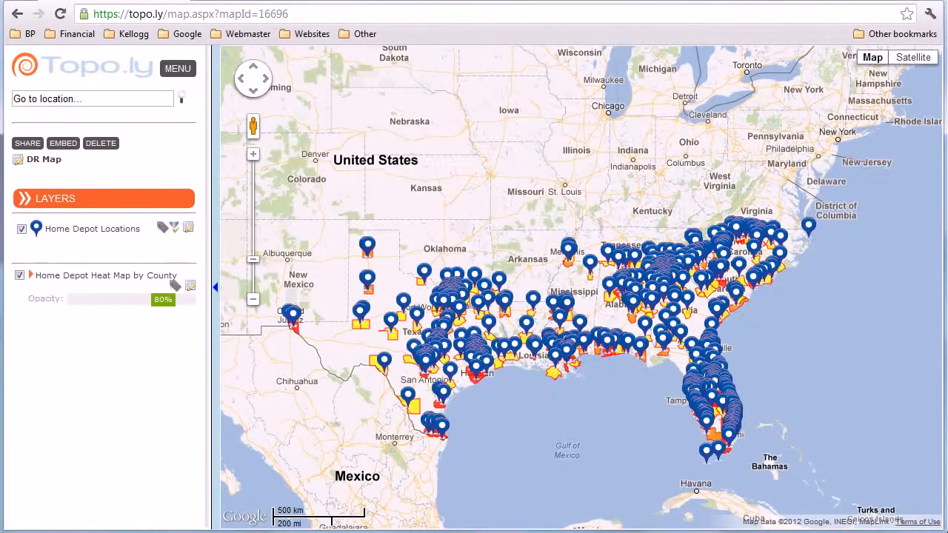
Step: Hide the Home Depot Locations markers and show the county heat map close up over Florida
left_click(22, 230)
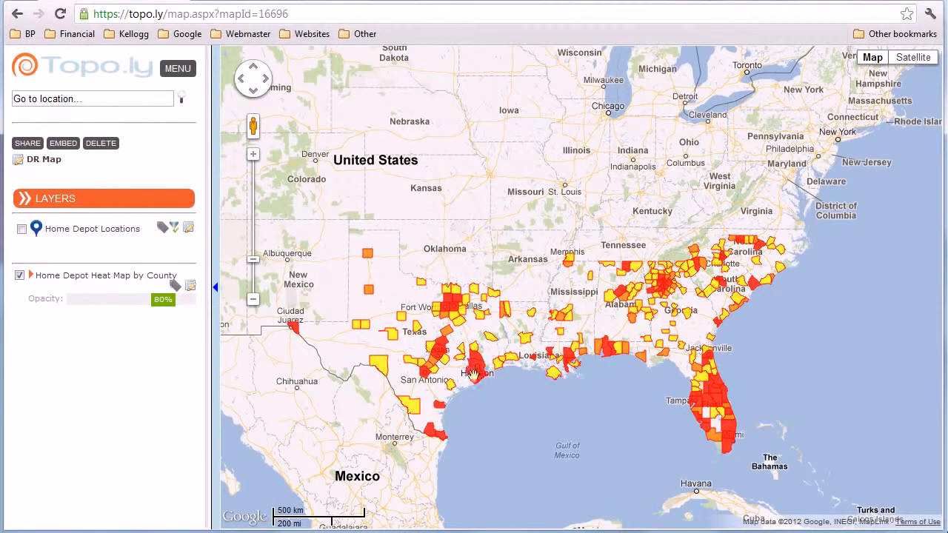
double_click(700, 374)
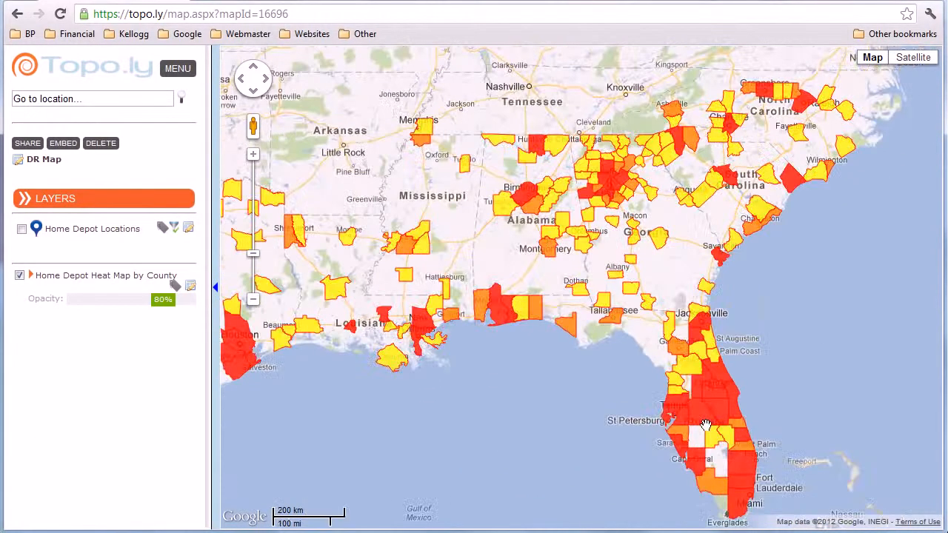
double_click(635, 331)
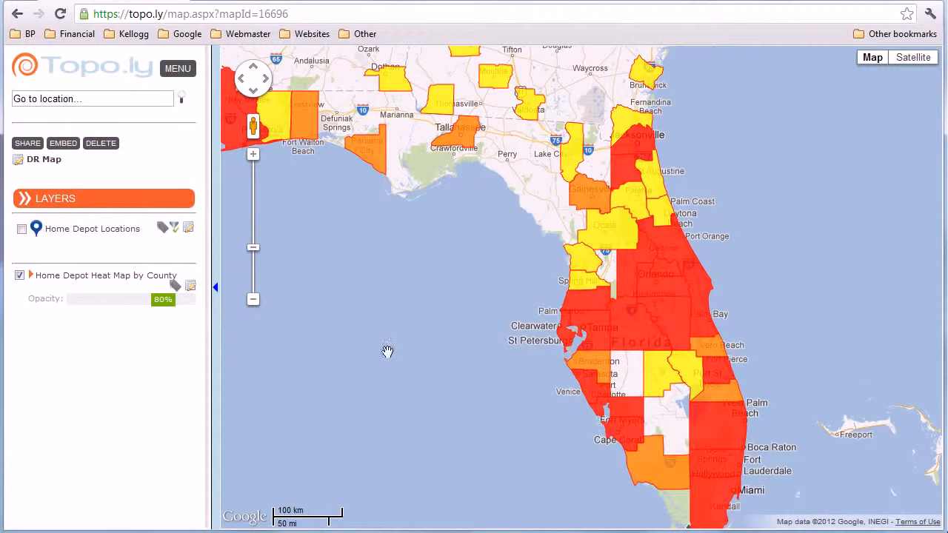
Step: Hide the county heat map, edit the map's layers and start another territory set of type U.S. Counties - All States
left_click(20, 275)
left_click(87, 206)
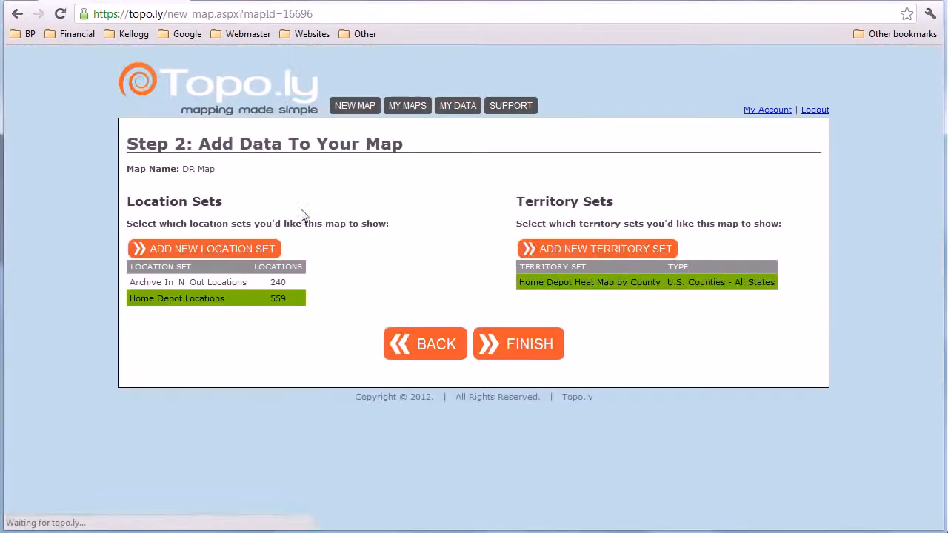
left_click(545, 252)
left_click(436, 250)
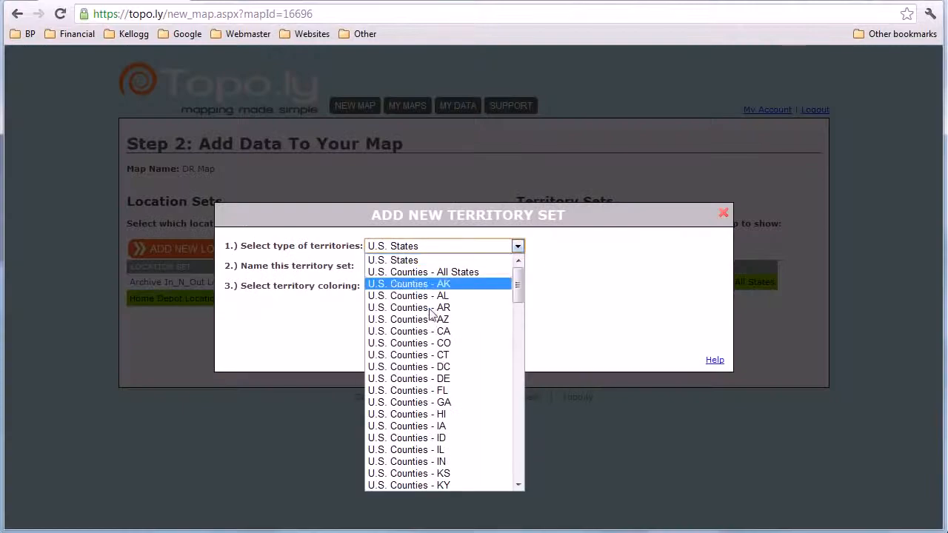
left_click(448, 270)
Step: Name the territory set Home Depot Sales, keep Heat Map Location Set as its coloring, and continue
left_click_drag(479, 266, 321, 264)
type("Home Depot")
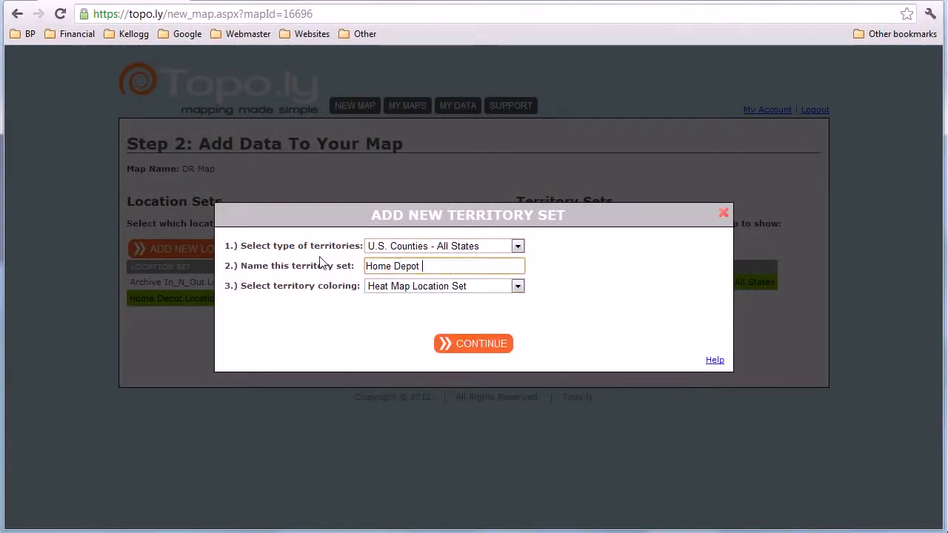
type(" Sales")
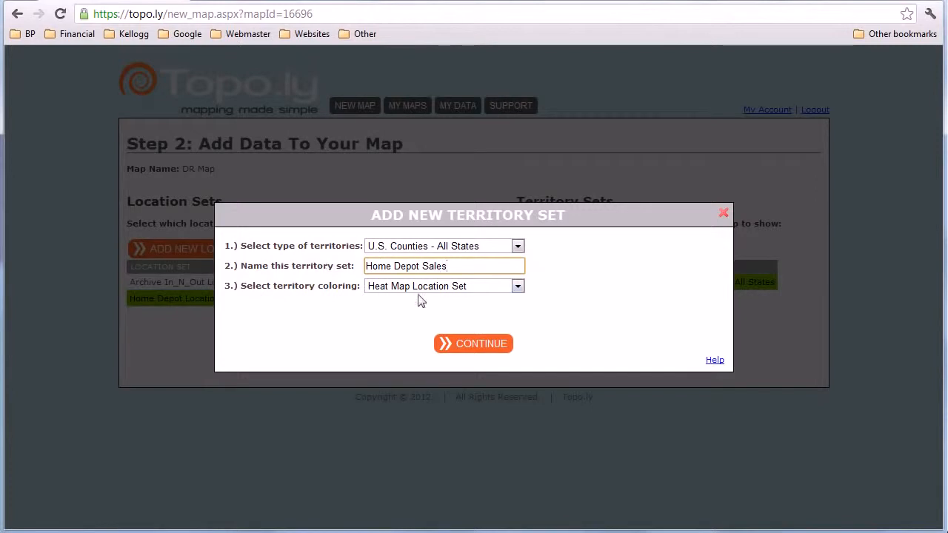
left_click(475, 345)
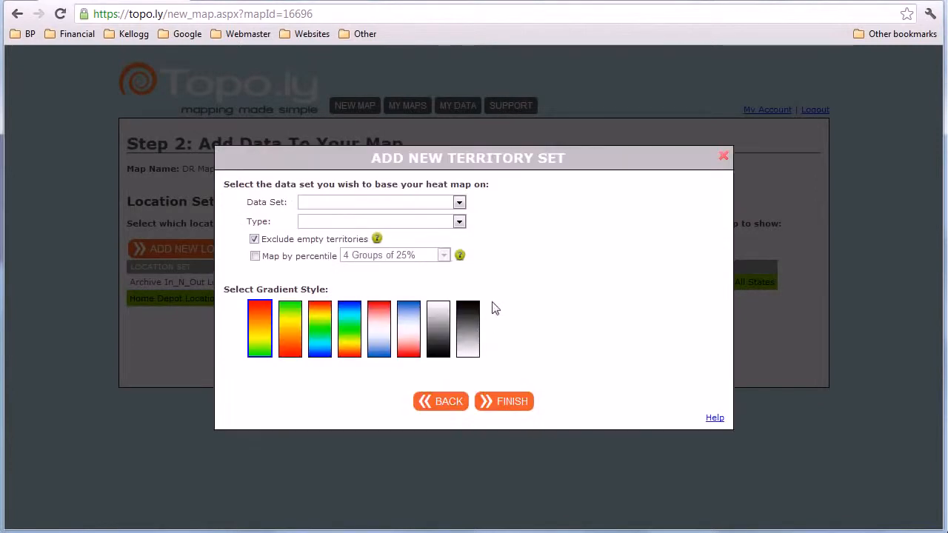
Step: Base the heat map on Sum of SALES from Home Depot Locations, enable percentile mapping with 4 Groups of 25%, and finish the territory set
left_click(431, 202)
left_click(400, 239)
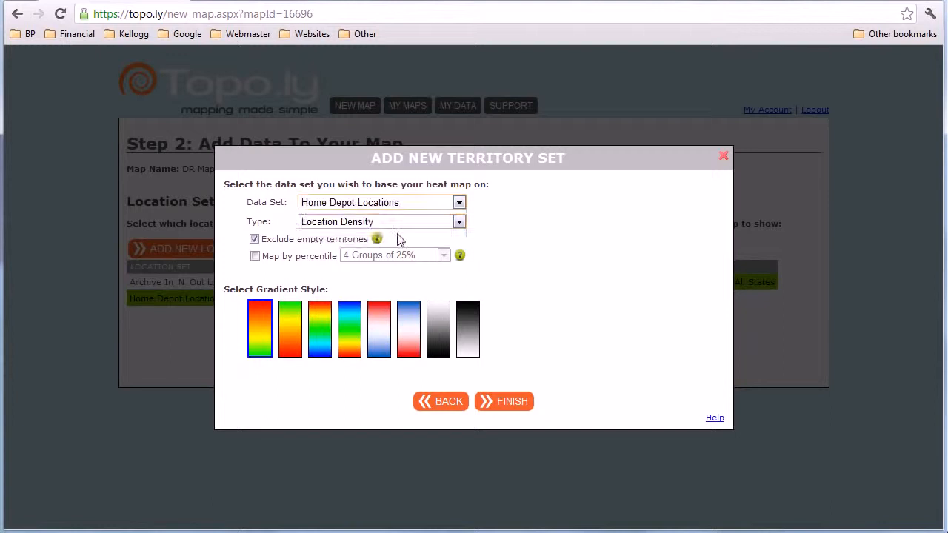
left_click(396, 224)
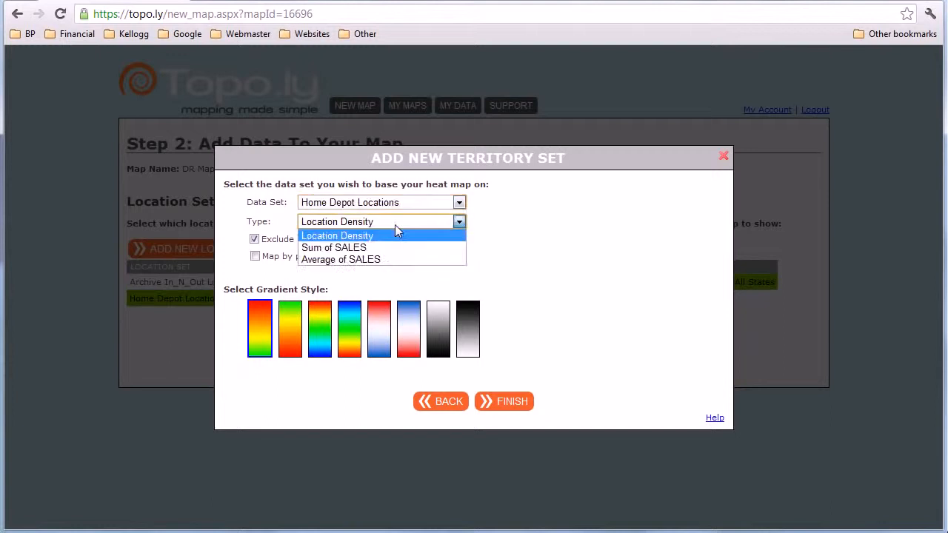
left_click(337, 249)
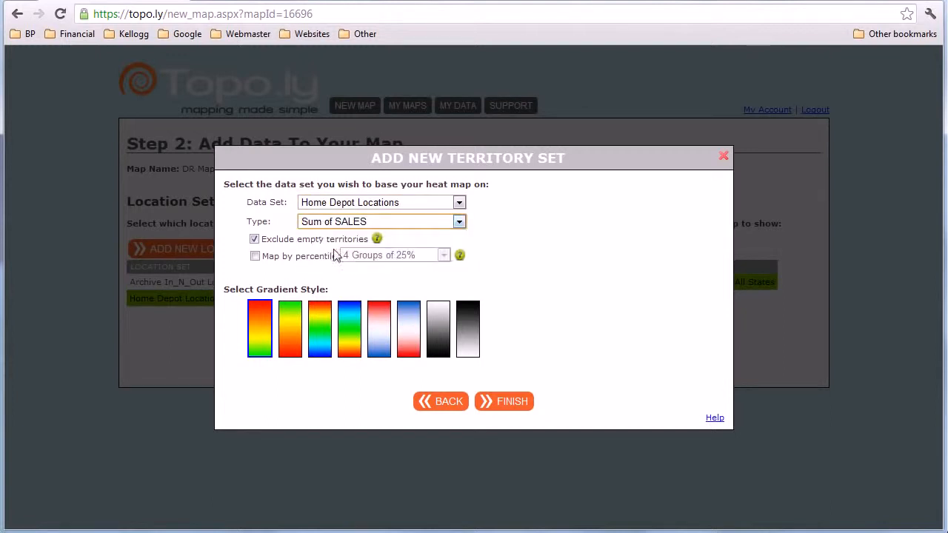
left_click(255, 256)
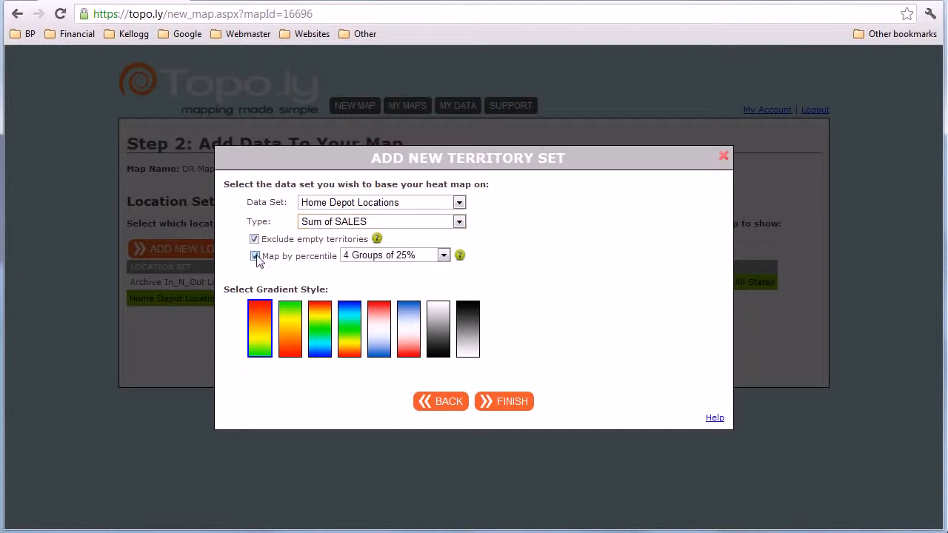
left_click(499, 406)
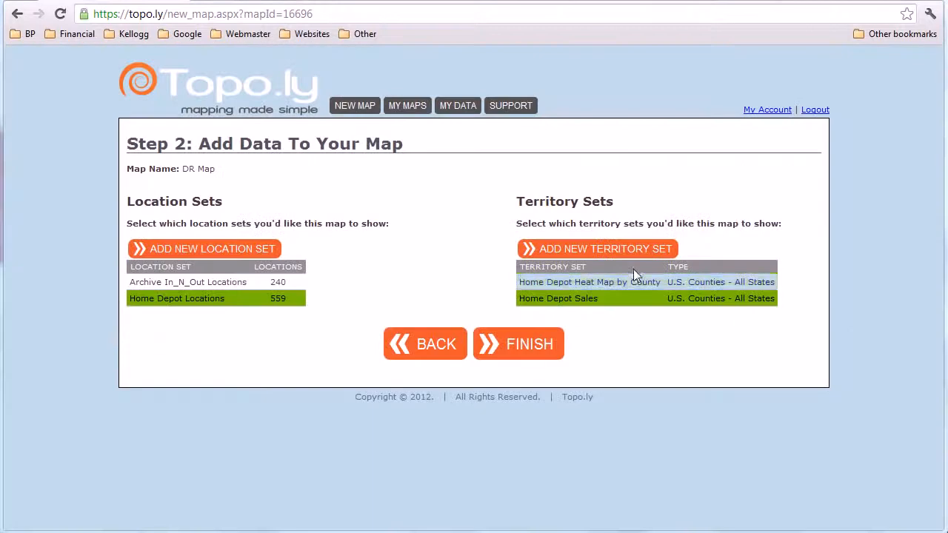
Step: Replace Home Depot Heat Map by County with Home Depot Sales as the map's territory set, and finish the map
left_click(633, 281)
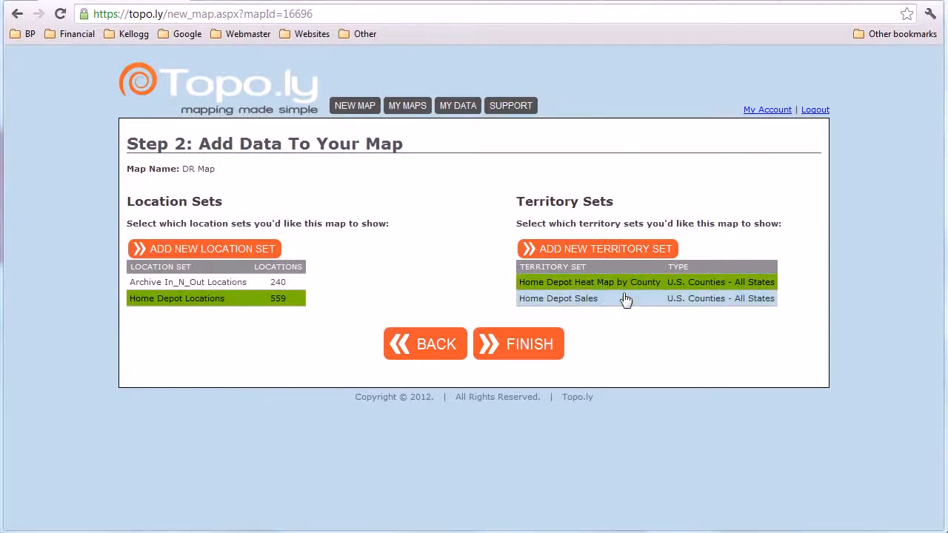
left_click(575, 302)
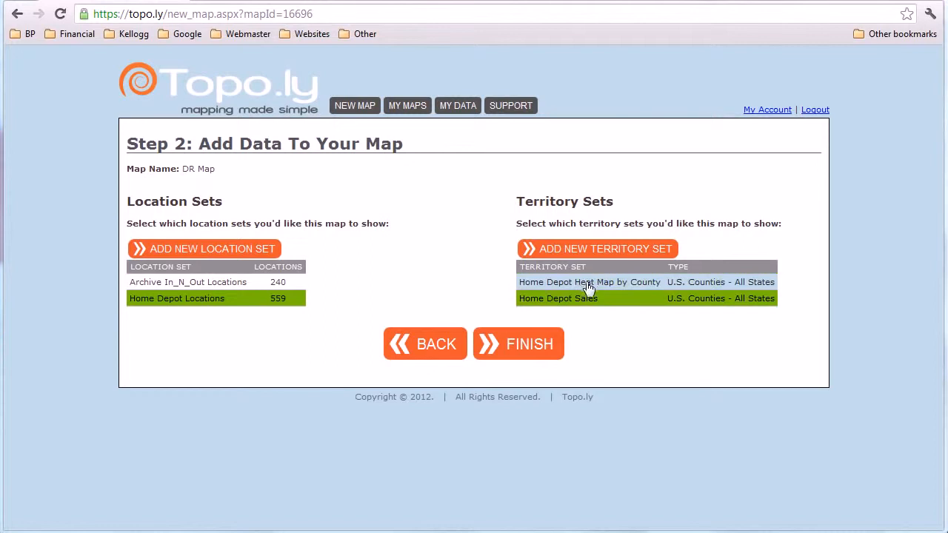
left_click(542, 345)
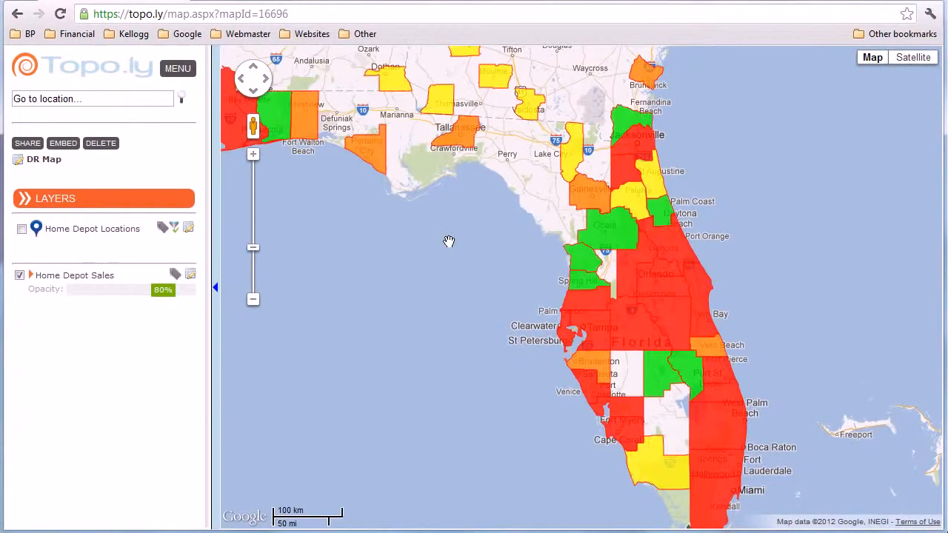
Step: Examine the Home Depot Sales heat map across Florida, Texas and the other southern states
scroll(449, 242, "down", 2)
left_click_drag(448, 242, 605, 321)
scroll(592, 287, "up", 1)
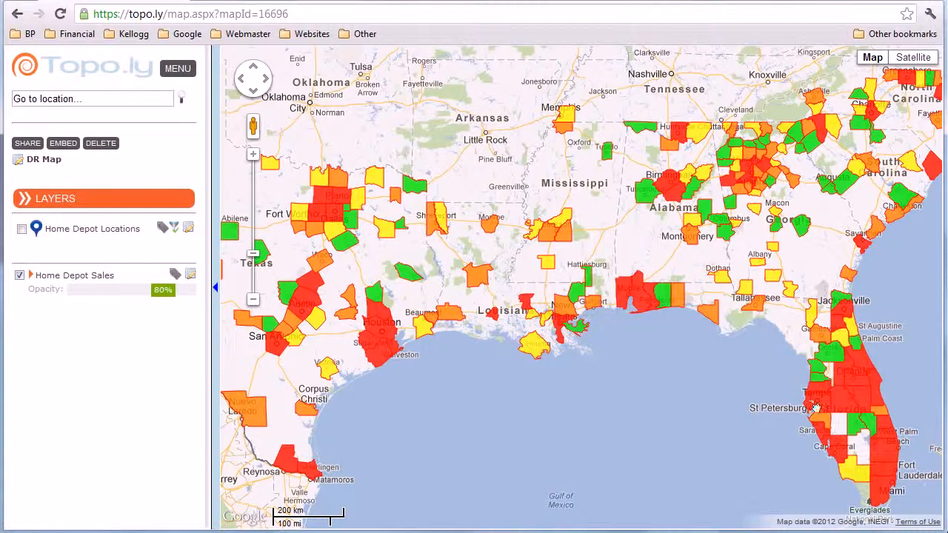
left_click_drag(811, 412, 737, 387)
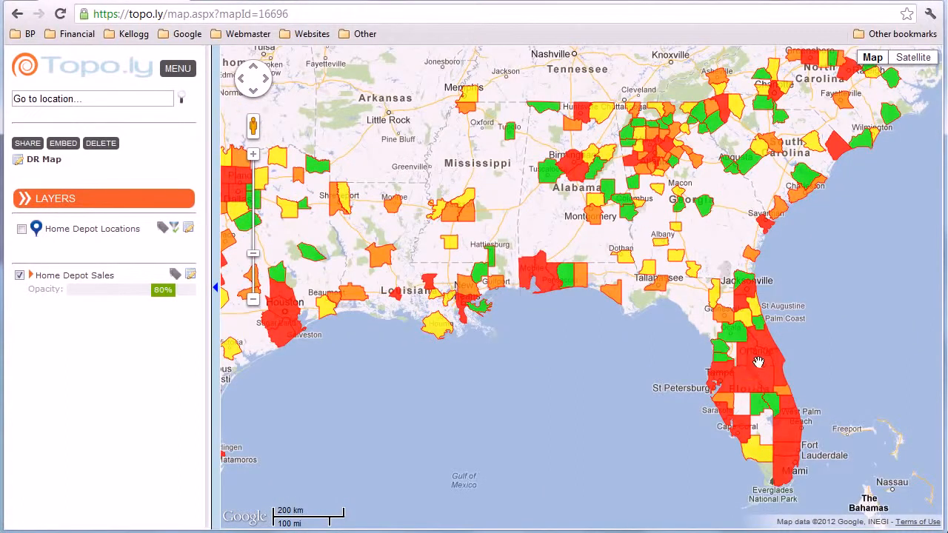
scroll(791, 423, "down", 1)
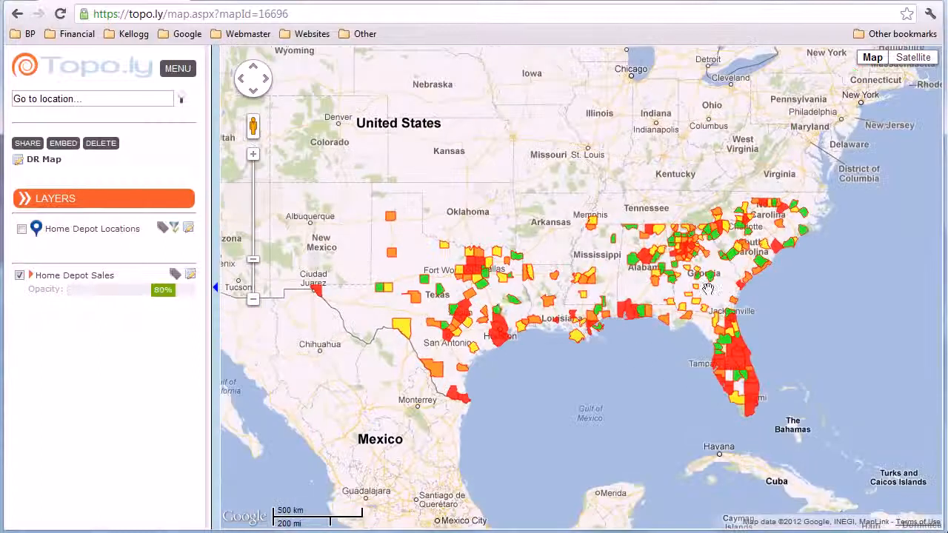
scroll(511, 310, "down", 1)
scroll(592, 324, "up", 1)
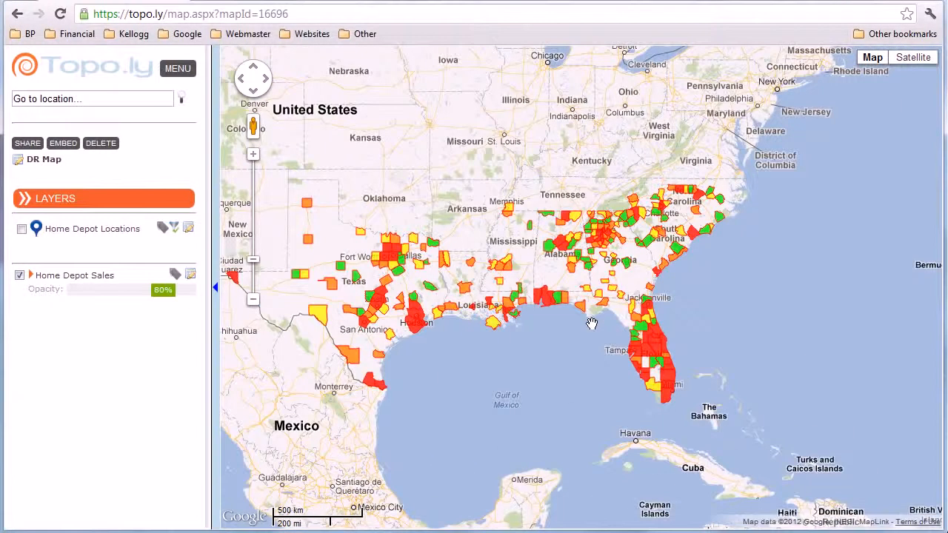